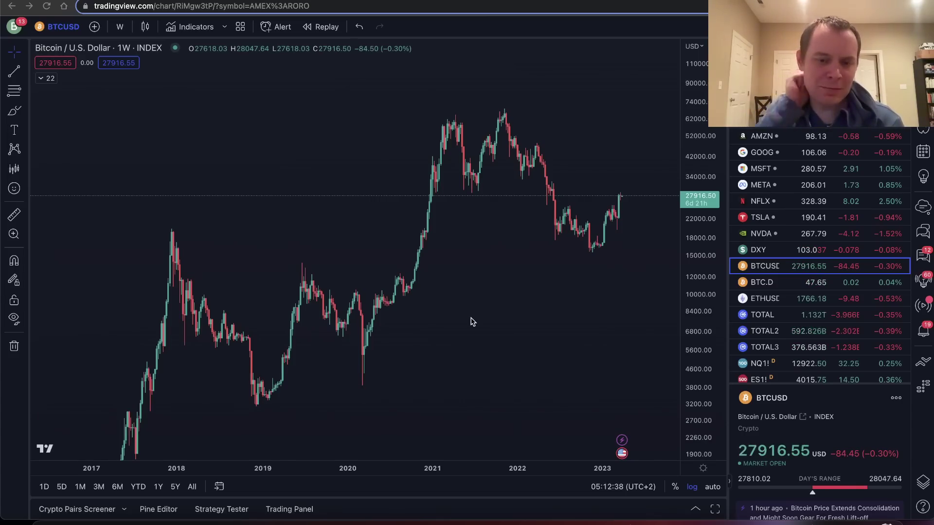
Examine Bitcoin's weekly price history from 2017 to 2023
{"action": "scroll", "coordinate": [471, 322], "scroll_direction": "down", "scroll_amount": 3}
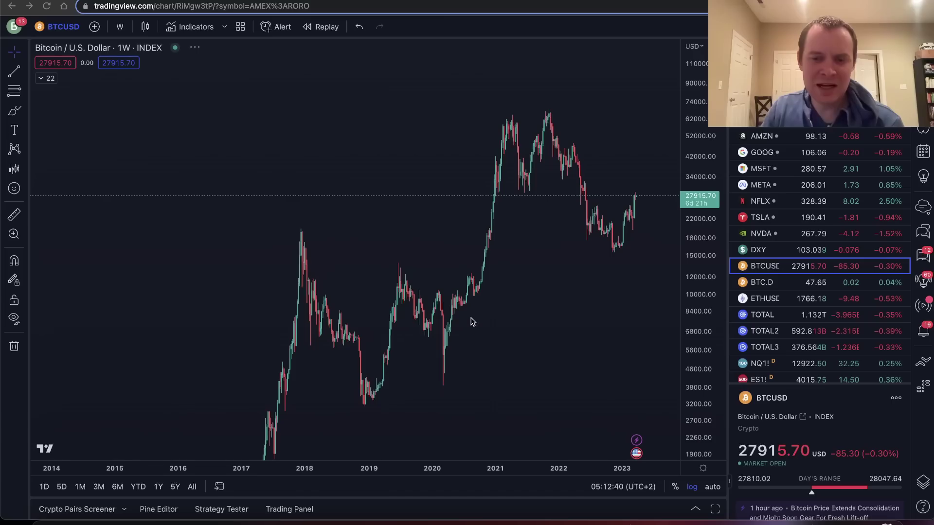
{"action": "left_click_drag", "start_coordinate": [683, 253], "coordinate": [683, 427]}
{"action": "left_click_drag", "start_coordinate": [619, 316], "coordinate": [588, 235]}
{"action": "scroll", "coordinate": [627, 287], "scroll_direction": "up", "scroll_amount": 2}
{"action": "left_click_drag", "start_coordinate": [714, 344], "coordinate": [700, 214]}
{"action": "left_click_drag", "start_coordinate": [578, 216], "coordinate": [578, 355]}
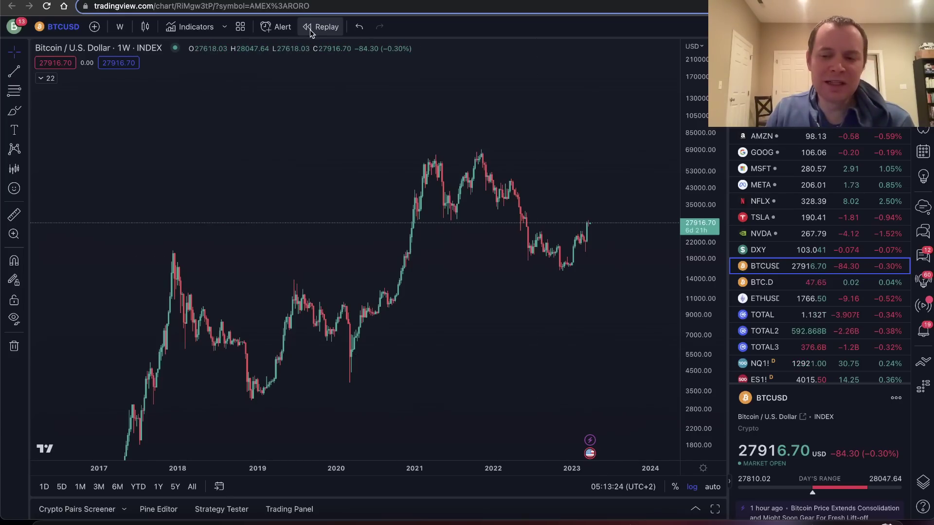
Switch to the SPX/WM2NS chart and change its symbol to SPX to view the S&P 500's long-term history
{"action": "left_click", "coordinate": [165, 1]}
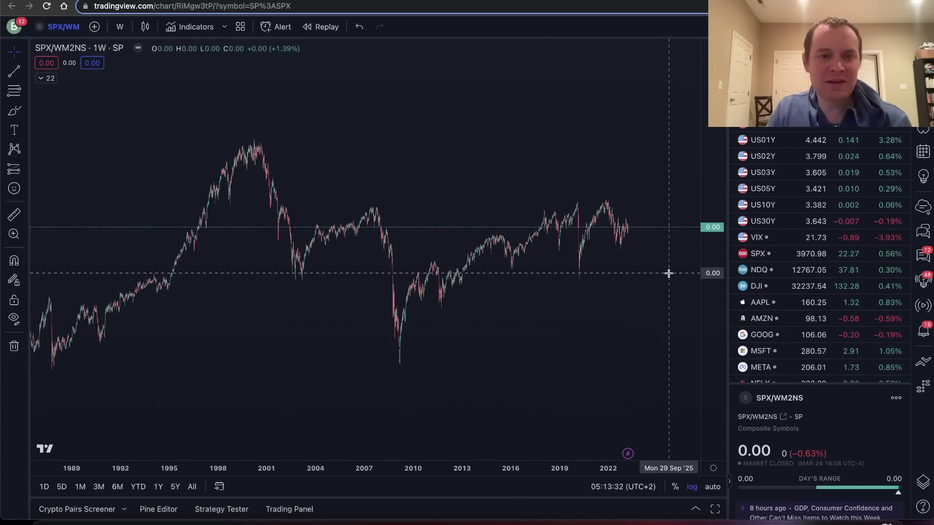
{"action": "left_click", "coordinate": [51, 33]}
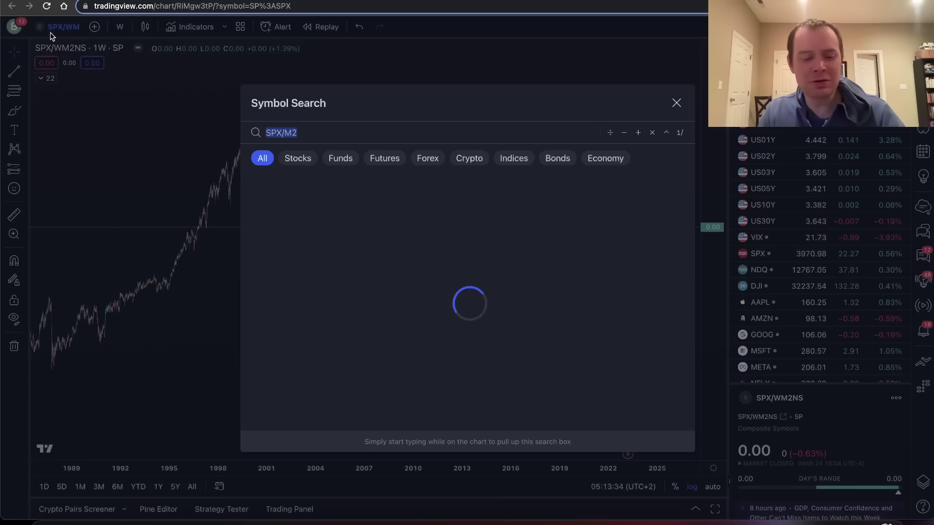
{"action": "type", "text": "SPX"}
{"action": "left_click", "coordinate": [386, 182]}
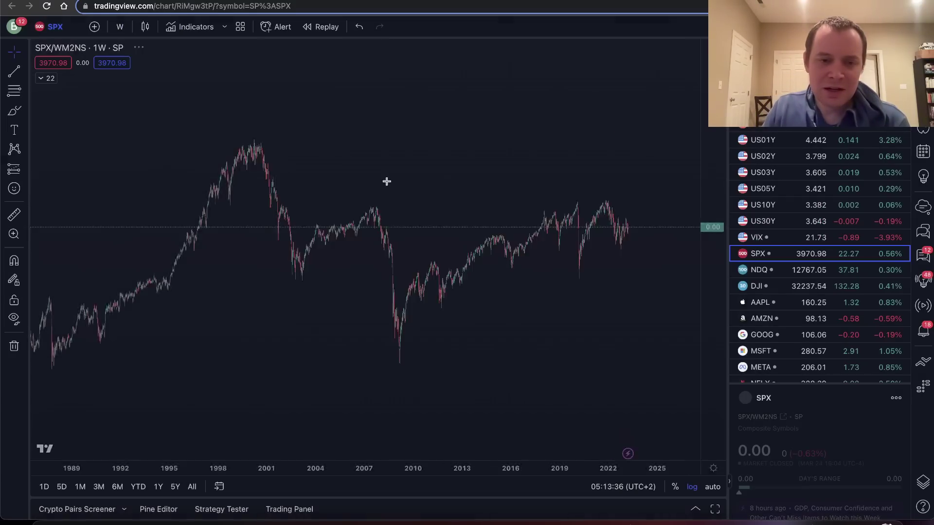
{"action": "scroll", "coordinate": [675, 188], "scroll_direction": "down", "scroll_amount": 5}
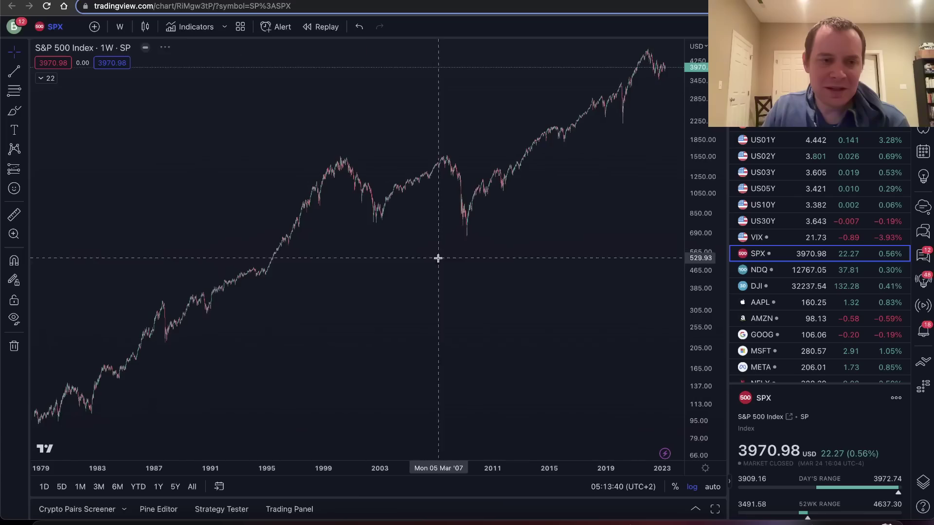
{"action": "left_click_drag", "start_coordinate": [432, 228], "coordinate": [439, 279]}
{"action": "left_click_drag", "start_coordinate": [510, 282], "coordinate": [468, 287]}
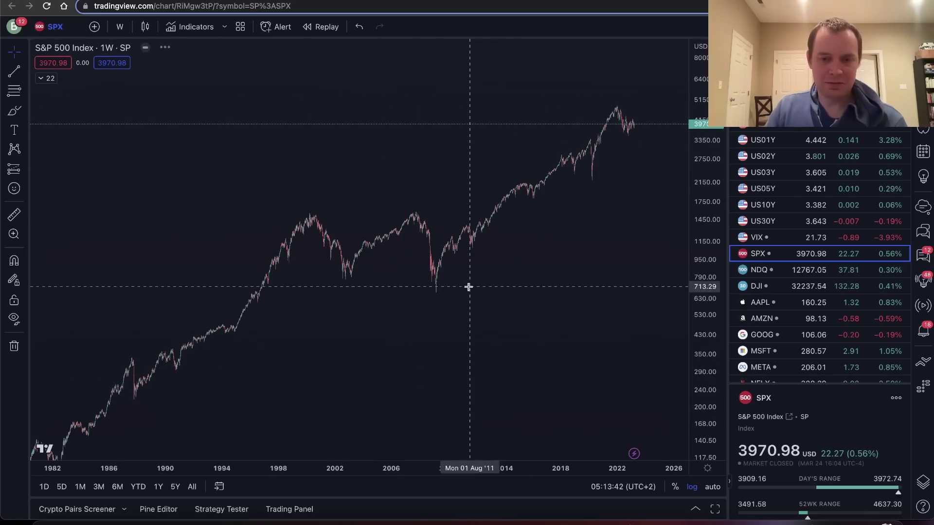
Chart the S&P 500 divided by the M2 money supply using the symbol SPX/WM2NS
{"action": "left_click", "coordinate": [47, 31]}
{"action": "type", "text": "/WM2NS"}
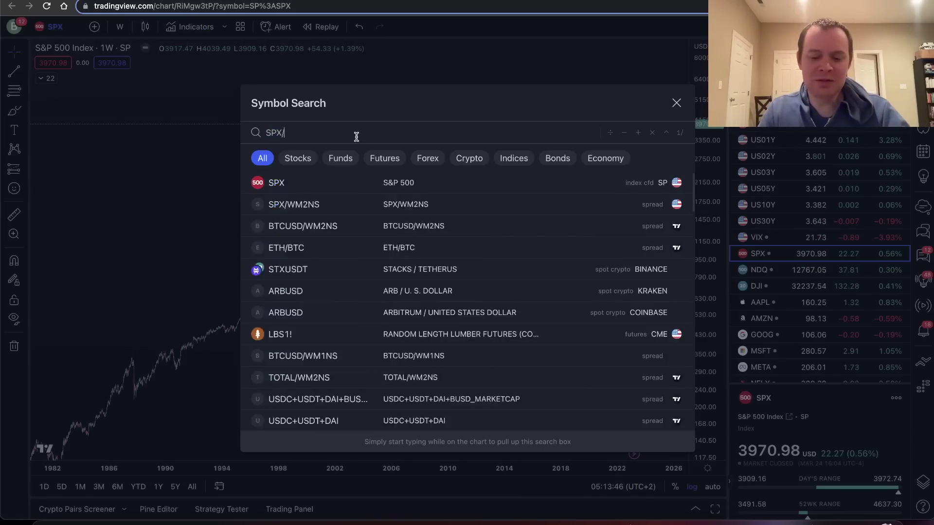
{"action": "key", "text": "Return"}
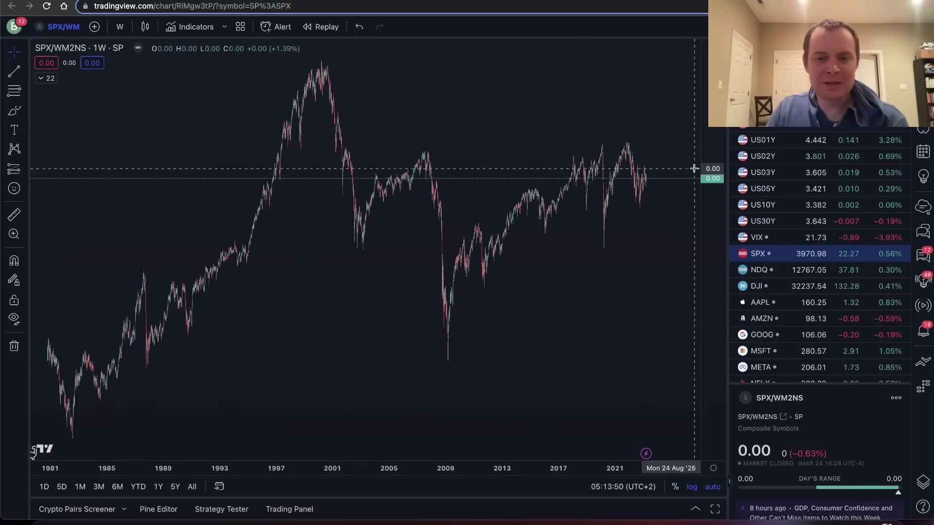
{"action": "left_click_drag", "start_coordinate": [658, 377], "coordinate": [643, 356]}
{"action": "scroll", "coordinate": [586, 368], "scroll_direction": "up", "scroll_amount": 1}
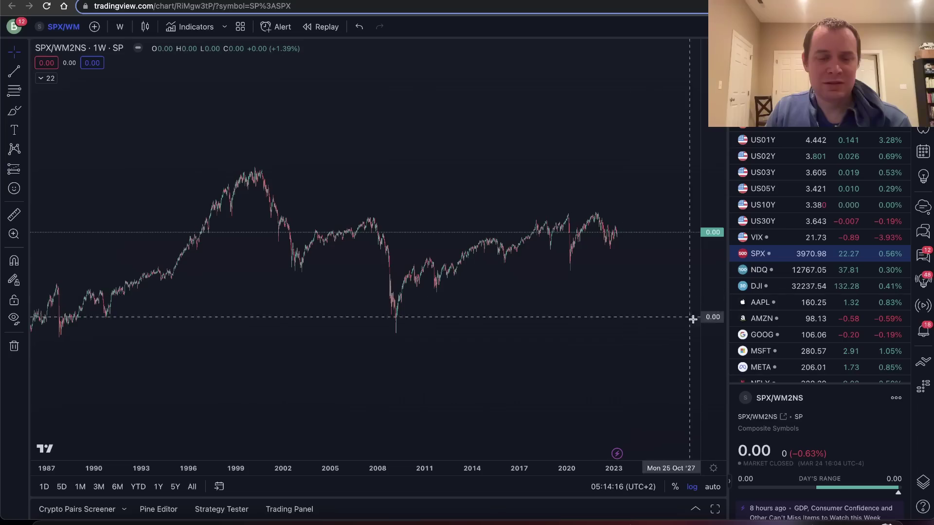
{"action": "left_click_drag", "start_coordinate": [716, 332], "coordinate": [716, 278]}
{"action": "left_click_drag", "start_coordinate": [661, 304], "coordinate": [689, 311]}
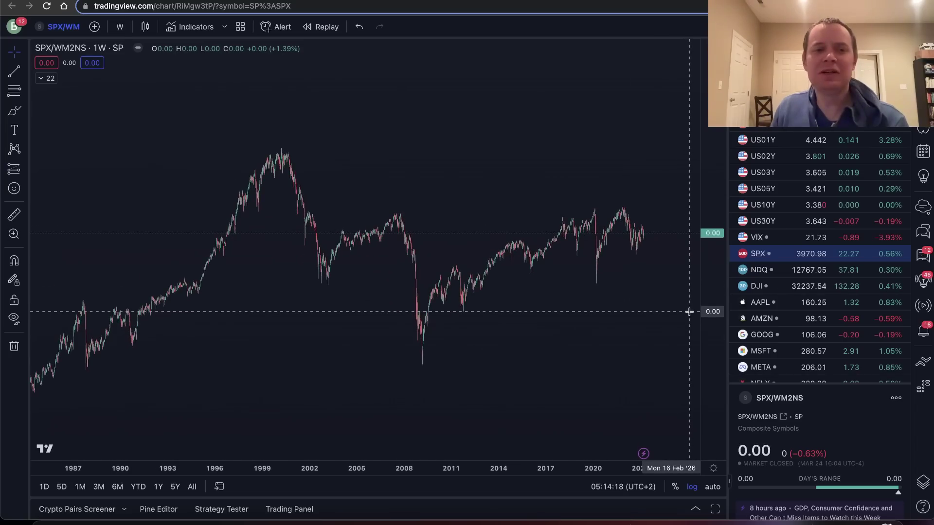
{"action": "scroll", "coordinate": [591, 279], "scroll_direction": "right", "scroll_amount": 3}
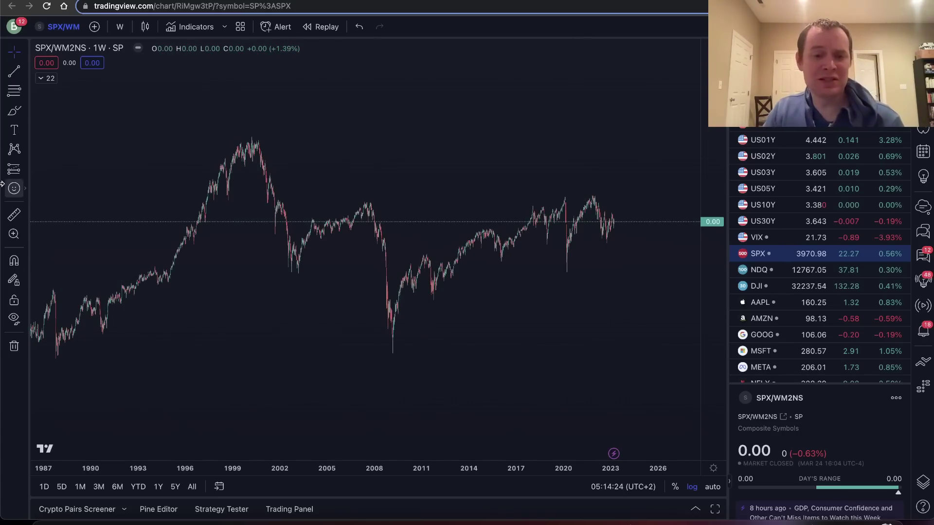
Draw two horizontal trend lines from mid-1994 to about 2027, one along the 2020 and 2022 peaks and one along the 2020 low
{"action": "left_click", "coordinate": [14, 72]}
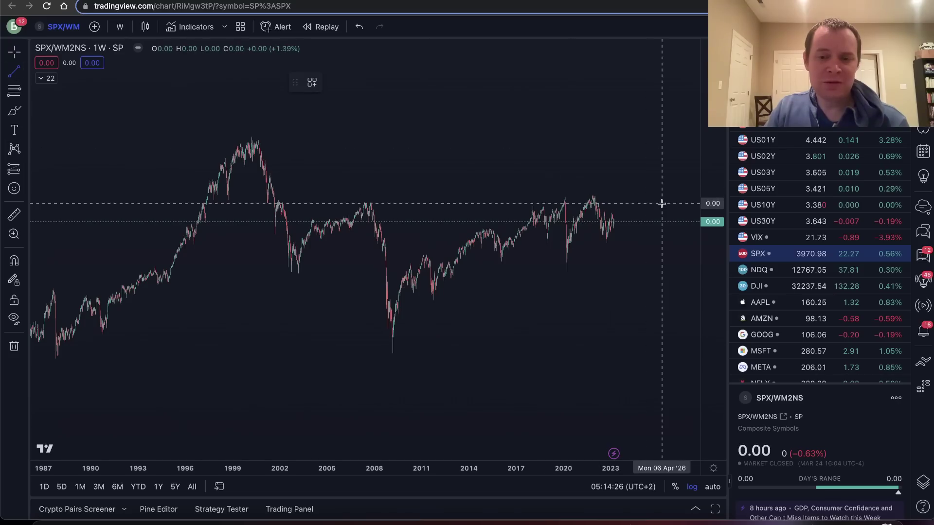
{"action": "left_click_drag", "start_coordinate": [673, 196], "coordinate": [161, 196]}
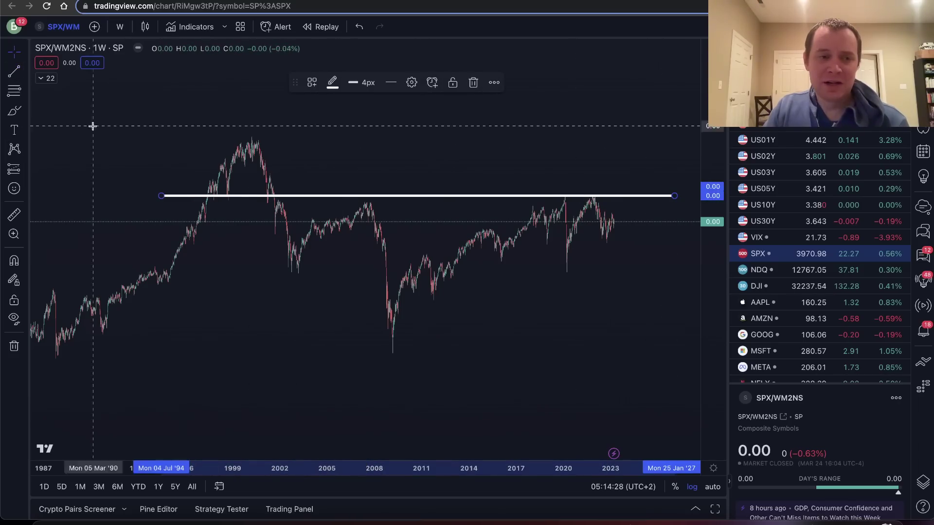
{"action": "left_click", "coordinate": [9, 71]}
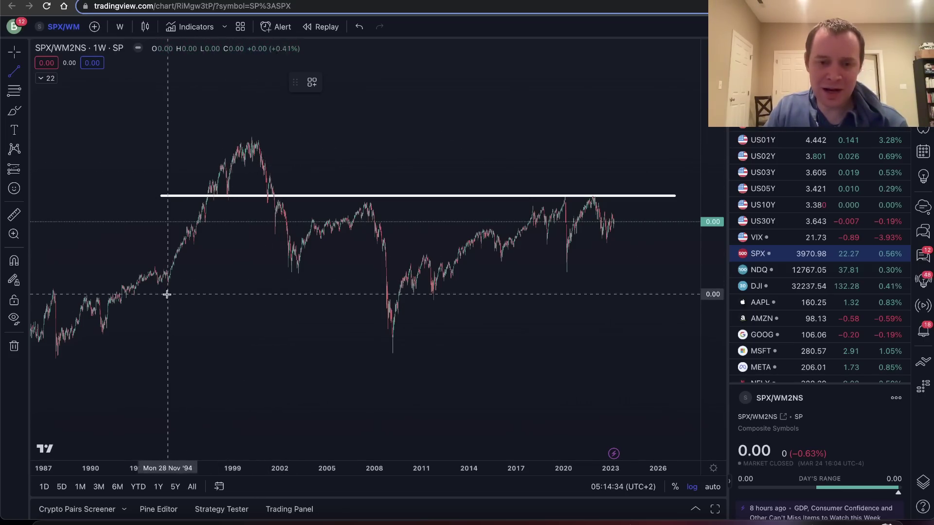
{"action": "left_click", "coordinate": [160, 270]}
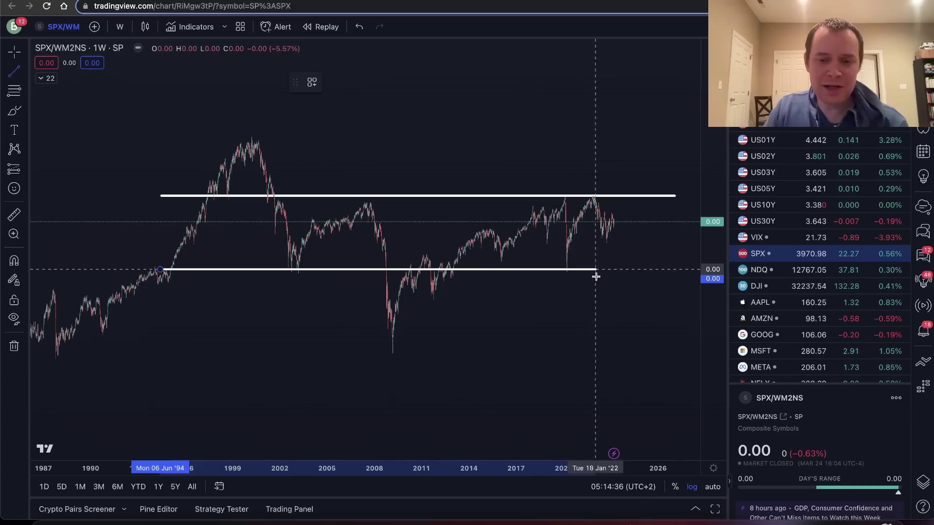
{"action": "left_click", "coordinate": [674, 269]}
Circle the 2000 peak above the upper line and the 2009 to 2013 dip below the lower line with the brush
{"action": "left_click", "coordinate": [14, 111]}
{"action": "mouse_move", "coordinate": [273, 135]}
{"action": "left_mouse_down"}
{"action": "mouse_move", "coordinate": [202, 168]}
{"action": "mouse_move", "coordinate": [275, 121]}
{"action": "mouse_move", "coordinate": [256, 130]}
{"action": "left_mouse_up"}
{"action": "mouse_move", "coordinate": [450, 271]}
{"action": "left_mouse_down"}
{"action": "mouse_move", "coordinate": [391, 270]}
{"action": "mouse_move", "coordinate": [396, 242]}
{"action": "left_mouse_up"}
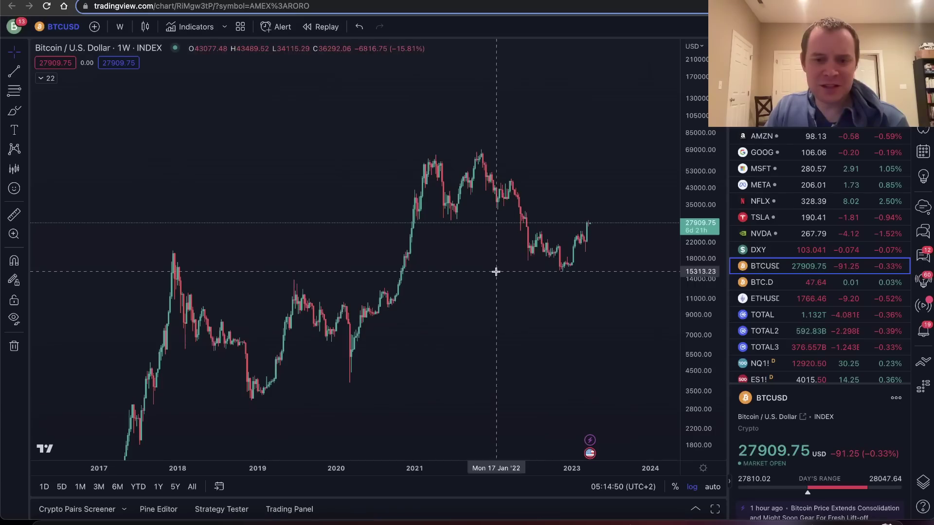
Switch to the BTCUSD chart and examine Bitcoin's full price history since 2010
{"action": "scroll", "coordinate": [671, 343], "scroll_direction": "down", "scroll_amount": 5}
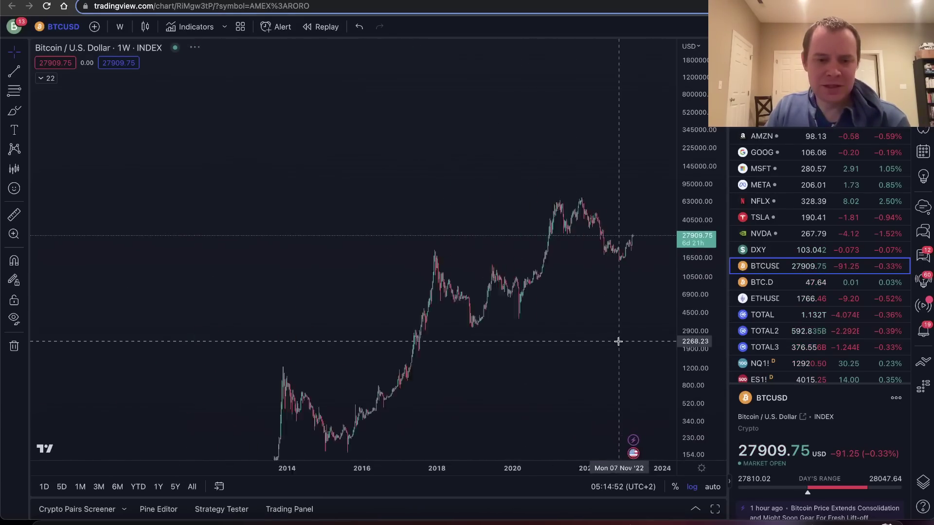
{"action": "left_click_drag", "start_coordinate": [689, 281], "coordinate": [690, 312]}
{"action": "left_click_drag", "start_coordinate": [608, 306], "coordinate": [552, 227]}
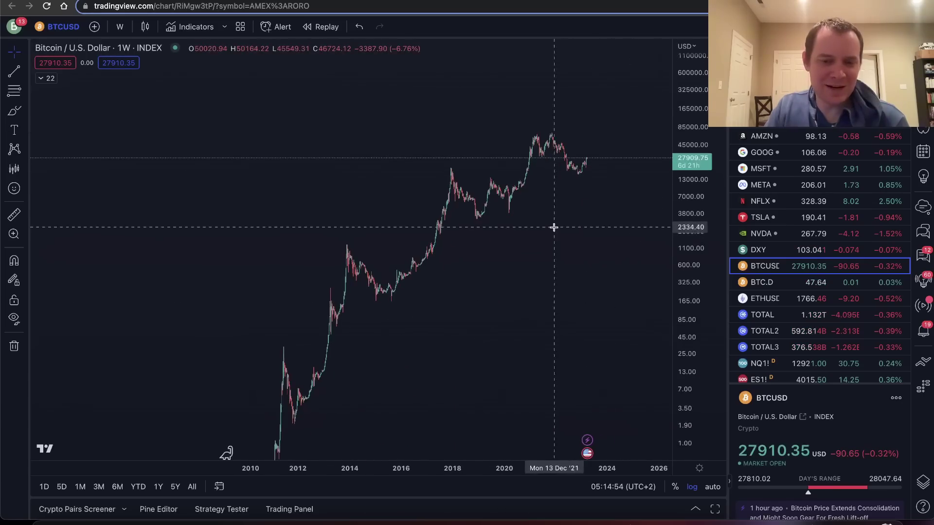
{"action": "left_click_drag", "start_coordinate": [690, 255], "coordinate": [690, 353]}
{"action": "left_click_drag", "start_coordinate": [497, 322], "coordinate": [563, 250]}
{"action": "scroll", "coordinate": [563, 250], "scroll_direction": "up", "scroll_amount": 3}
{"action": "scroll", "coordinate": [563, 250], "scroll_direction": "up", "scroll_amount": 4}
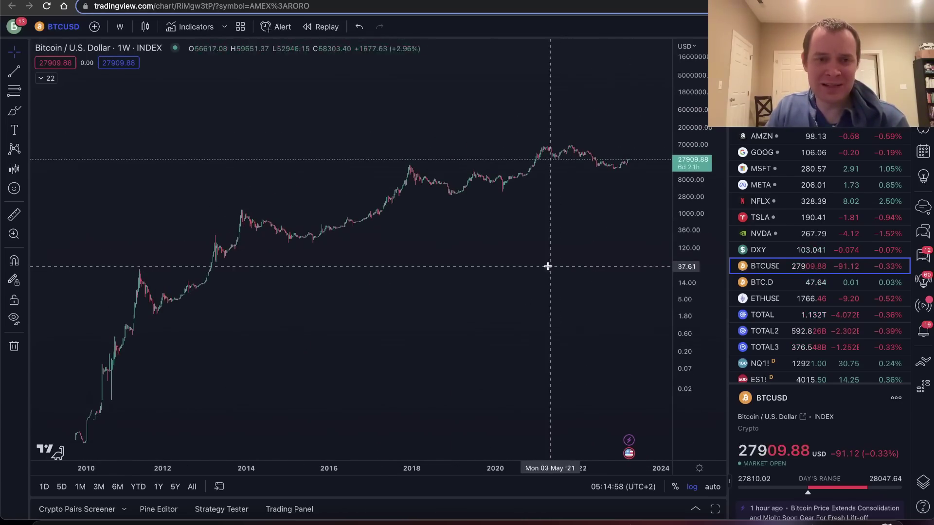
Sketch a brush curve along Bitcoin's long-term growth and delete it
{"action": "left_click", "coordinate": [15, 111]}
{"action": "mouse_move", "coordinate": [117, 350]}
{"action": "left_mouse_down"}
{"action": "mouse_move", "coordinate": [157, 319]}
{"action": "mouse_move", "coordinate": [511, 167]}
{"action": "mouse_move", "coordinate": [511, 141]}
{"action": "left_mouse_up"}
{"action": "left_click", "coordinate": [432, 82]}
Open the BTCUSD/WM2NS chart and compare its history with the annotated SPX/WM2NS chart
{"action": "left_click", "coordinate": [261, 1]}
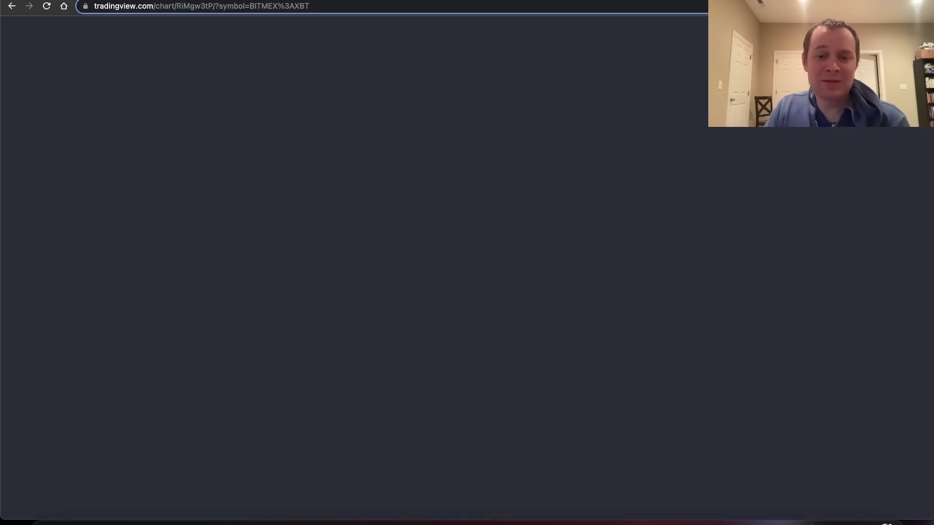
{"action": "scroll", "coordinate": [544, 165], "scroll_direction": "down", "scroll_amount": 3}
{"action": "scroll", "coordinate": [562, 167], "scroll_direction": "down", "scroll_amount": 6}
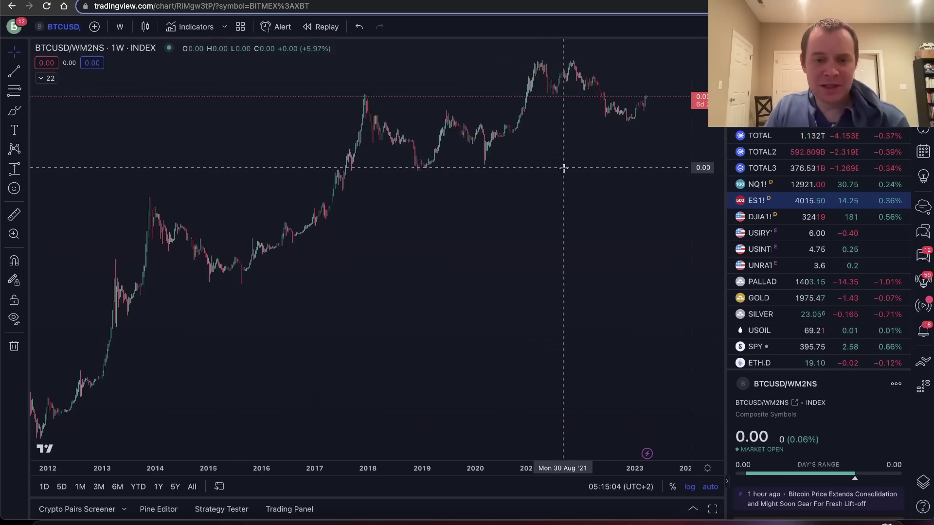
{"action": "left_click_drag", "start_coordinate": [693, 173], "coordinate": [687, 235]}
{"action": "left_click", "coordinate": [9, 54]}
{"action": "left_click_drag", "start_coordinate": [396, 144], "coordinate": [364, 146]}
{"action": "left_click", "coordinate": [188, 1]}
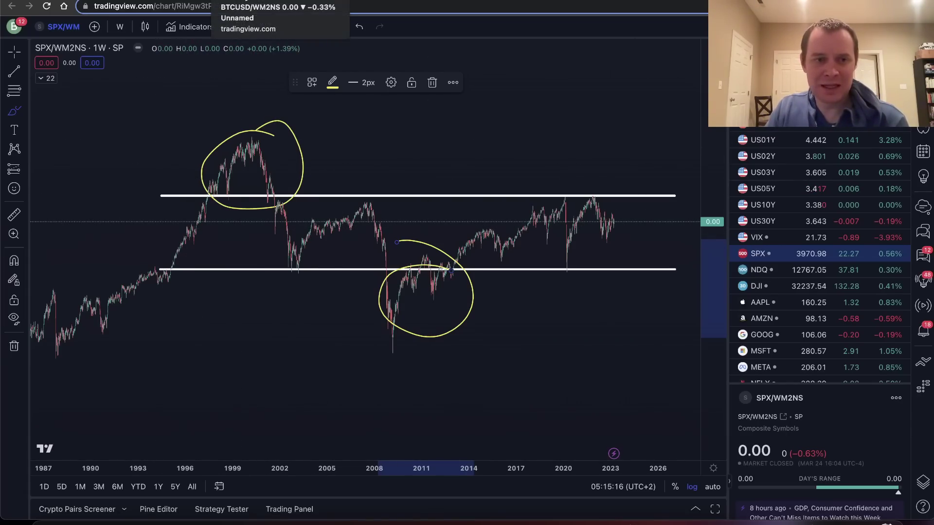
{"action": "left_click", "coordinate": [257, 1]}
Draw a horizontal trend line on BTCUSD/WM2NS at the December 2017 peak, from June 2017 to January 2024
{"action": "scroll", "coordinate": [604, 246], "scroll_direction": "up", "scroll_amount": 5}
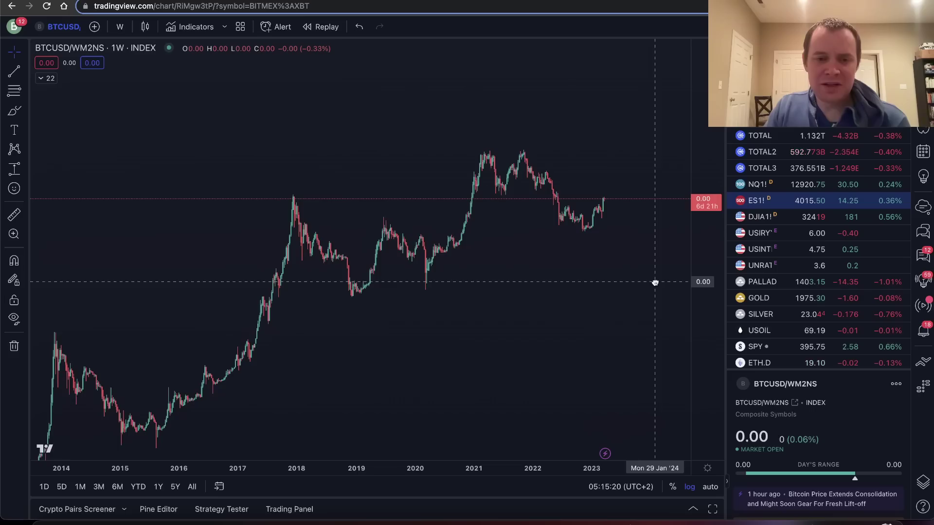
{"action": "scroll", "coordinate": [606, 266], "scroll_direction": "up", "scroll_amount": 3}
{"action": "left_click_drag", "start_coordinate": [592, 283], "coordinate": [593, 282]}
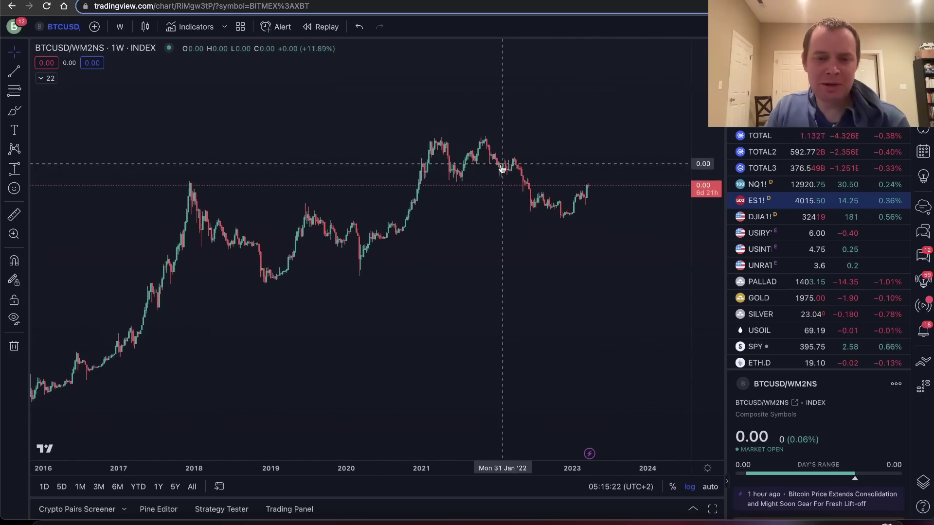
{"action": "left_click", "coordinate": [11, 72]}
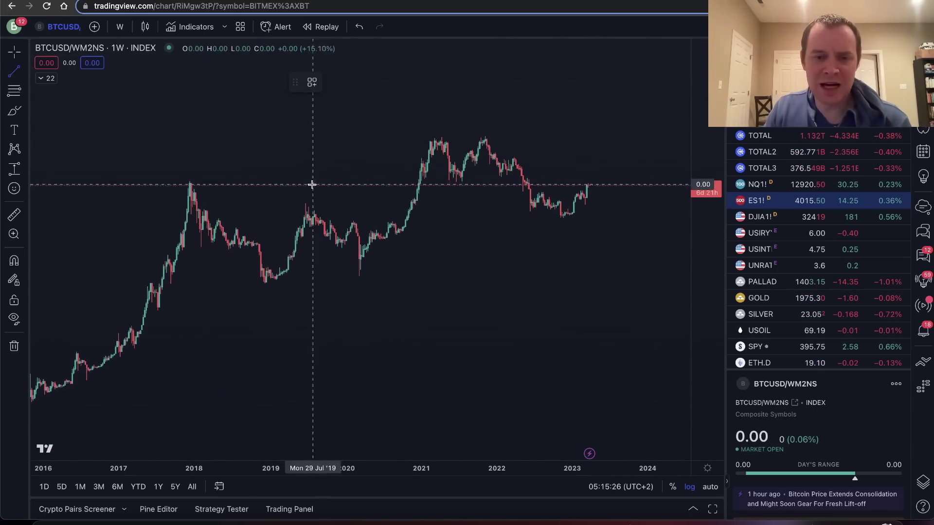
{"action": "left_click", "coordinate": [152, 182]}
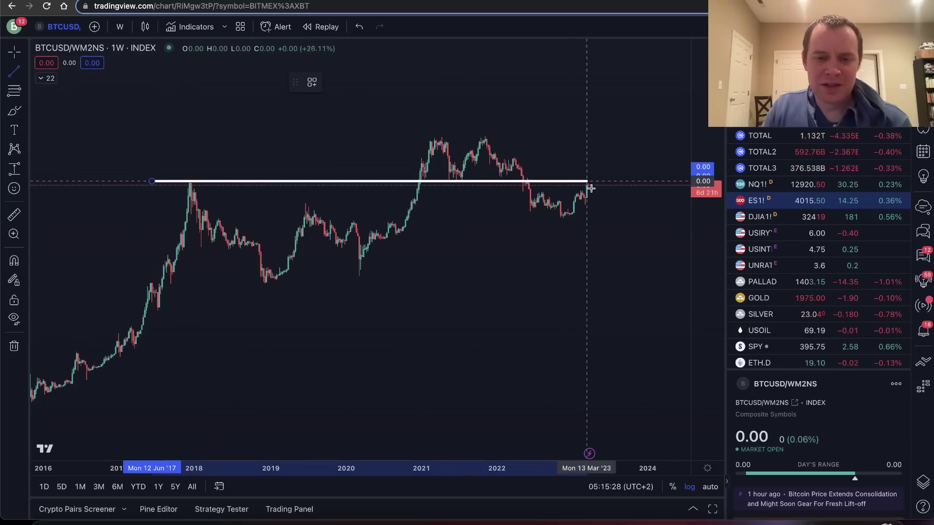
{"action": "left_click", "coordinate": [652, 181]}
Circle the mid-2021 low and the December 2017 peak at the trend line with the brush, and remove both circles
{"action": "left_click", "coordinate": [13, 111]}
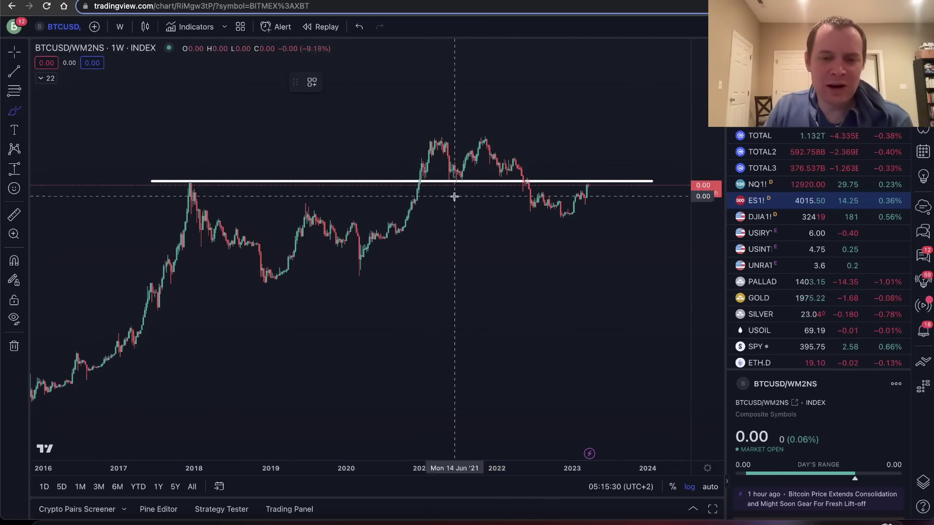
{"action": "mouse_move", "coordinate": [466, 174]}
{"action": "left_mouse_down"}
{"action": "mouse_move", "coordinate": [458, 189]}
{"action": "mouse_move", "coordinate": [456, 178]}
{"action": "left_mouse_up"}
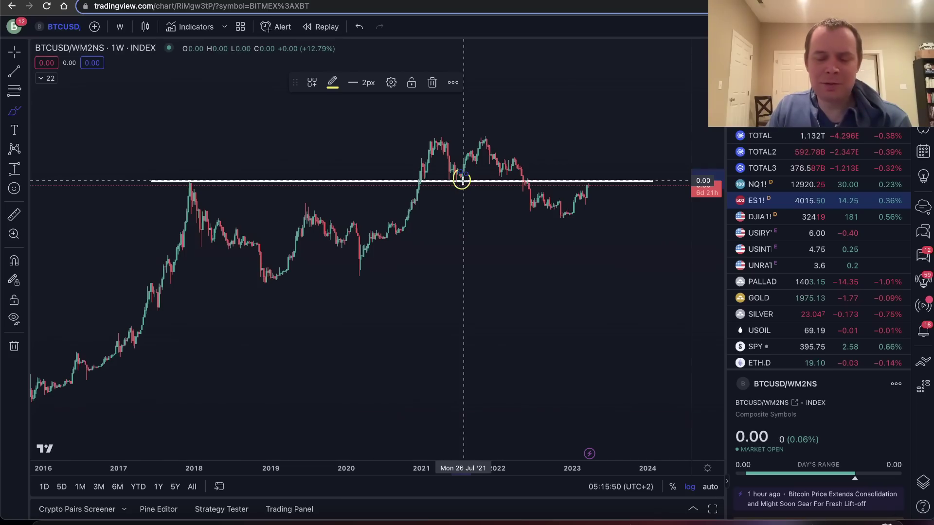
{"action": "mouse_move", "coordinate": [199, 173]}
{"action": "left_mouse_down"}
{"action": "mouse_move", "coordinate": [181, 187]}
{"action": "mouse_move", "coordinate": [195, 168]}
{"action": "left_mouse_up"}
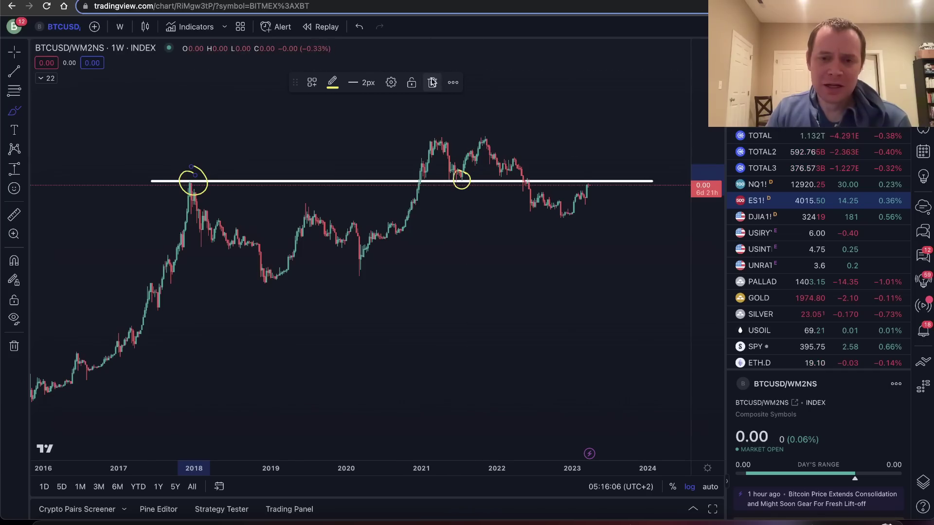
{"action": "key", "text": "Delete"}
{"action": "left_click", "coordinate": [15, 51]}
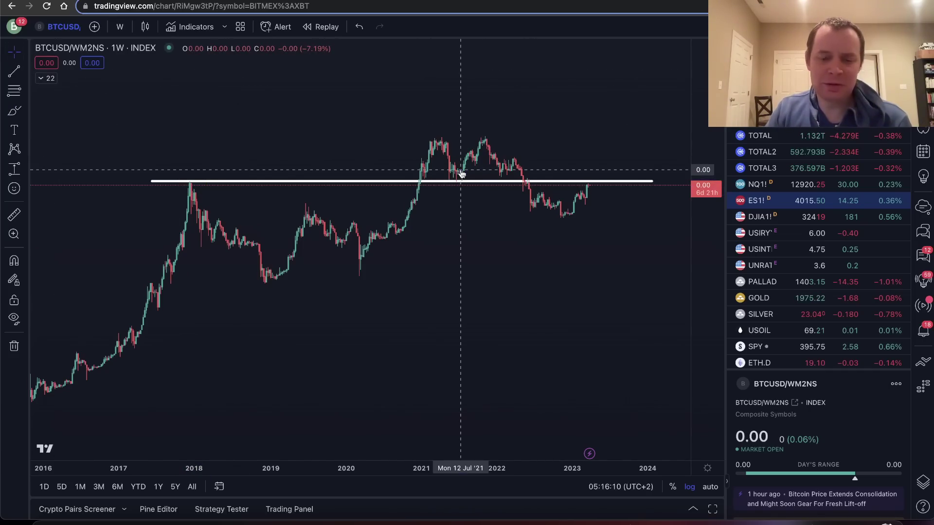
Shift the horizontal trend line slightly so it starts in July 2017 and rests on the December 2017 peak
{"action": "left_click_drag", "start_coordinate": [702, 229], "coordinate": [701, 260]}
{"action": "scroll", "coordinate": [563, 265], "scroll_direction": "up", "scroll_amount": 2}
{"action": "left_click_drag", "start_coordinate": [559, 265], "coordinate": [598, 310]}
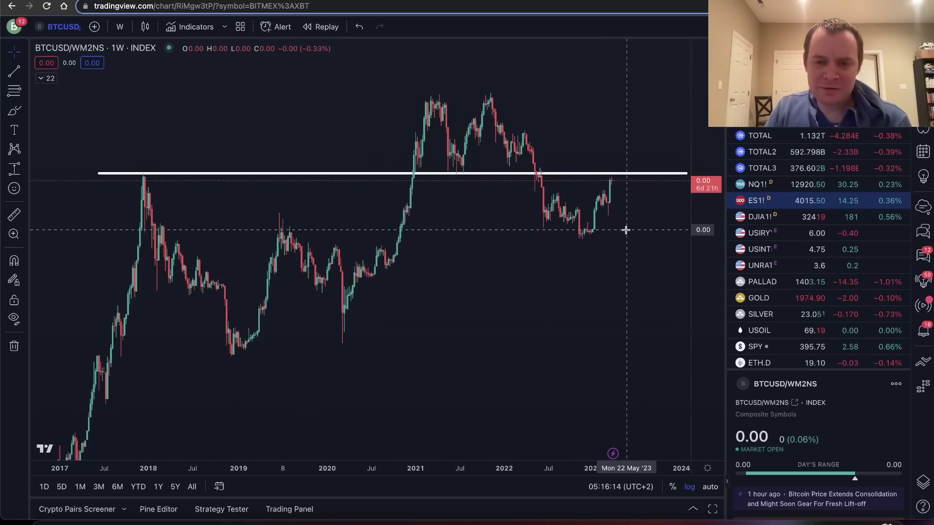
{"action": "left_click_drag", "start_coordinate": [637, 234], "coordinate": [610, 230]}
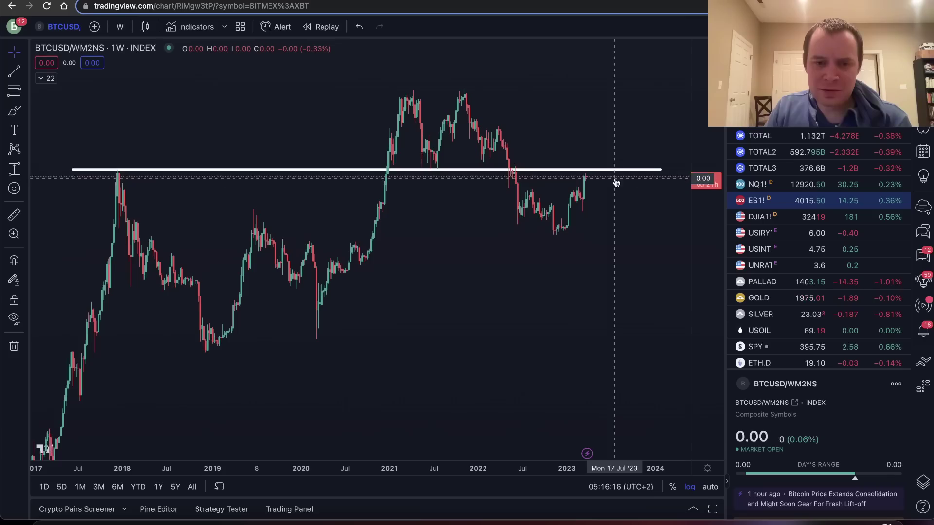
{"action": "left_click", "coordinate": [630, 170]}
{"action": "left_click_drag", "start_coordinate": [629, 170], "coordinate": [633, 171]}
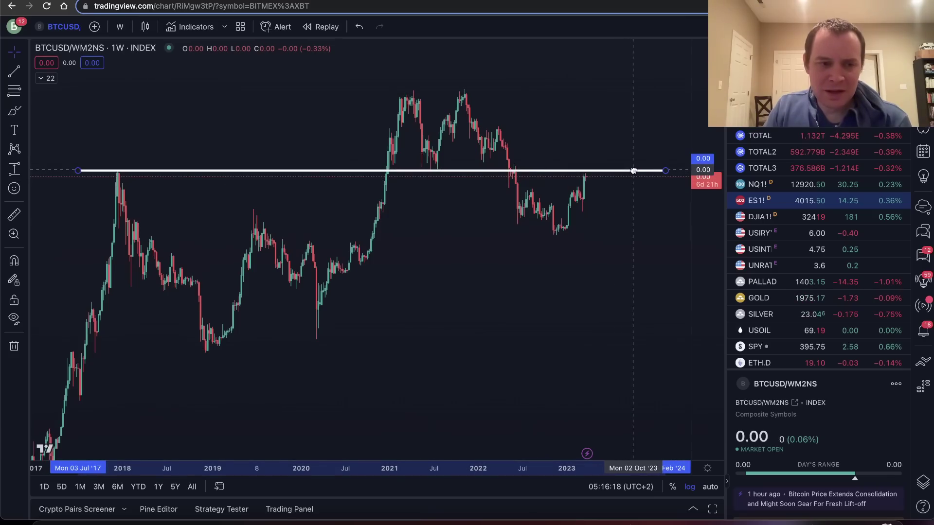
{"action": "left_click", "coordinate": [343, 123]}
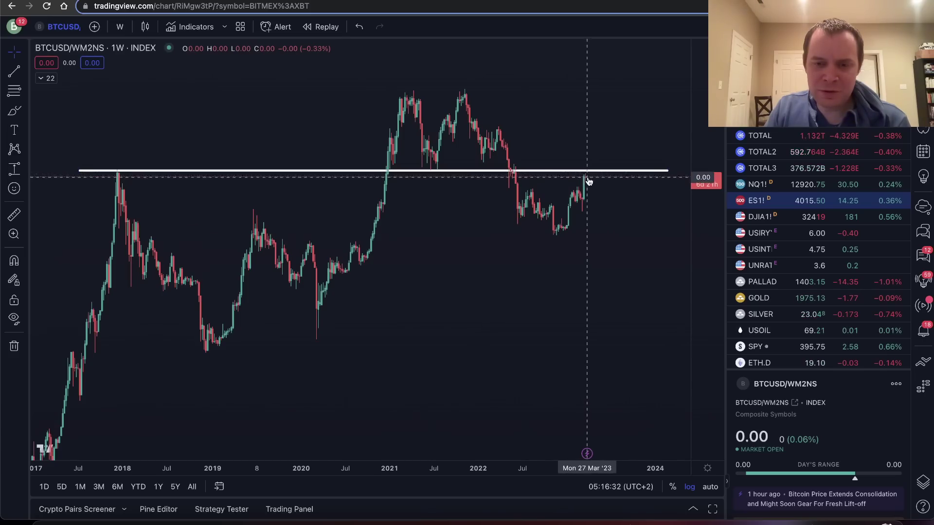
Open the BTCUSD weekly chart and draw a horizontal trend line at about 29,127 along the mid-2021 lows, from January 2017 to August 2023
{"action": "left_click", "coordinate": [21, 116]}
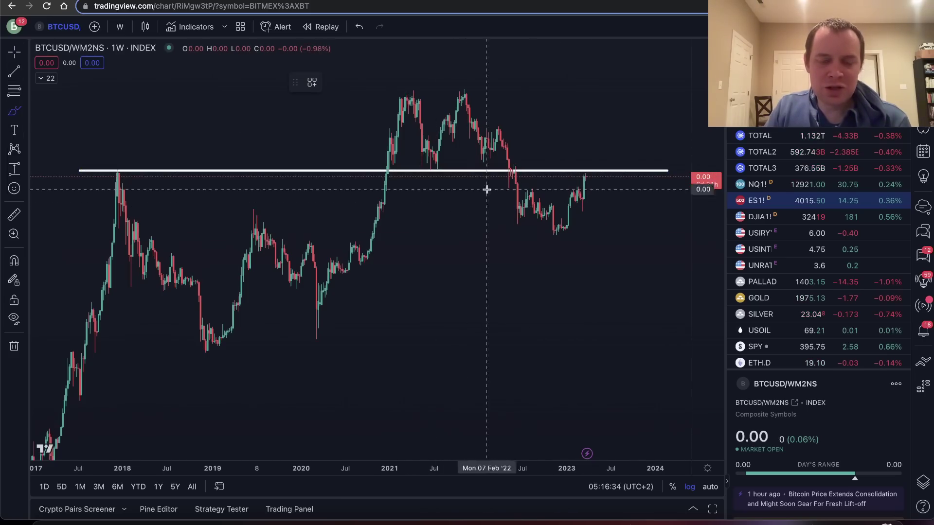
{"action": "left_click", "coordinate": [105, 1]}
{"action": "left_click_drag", "start_coordinate": [682, 355], "coordinate": [677, 92]}
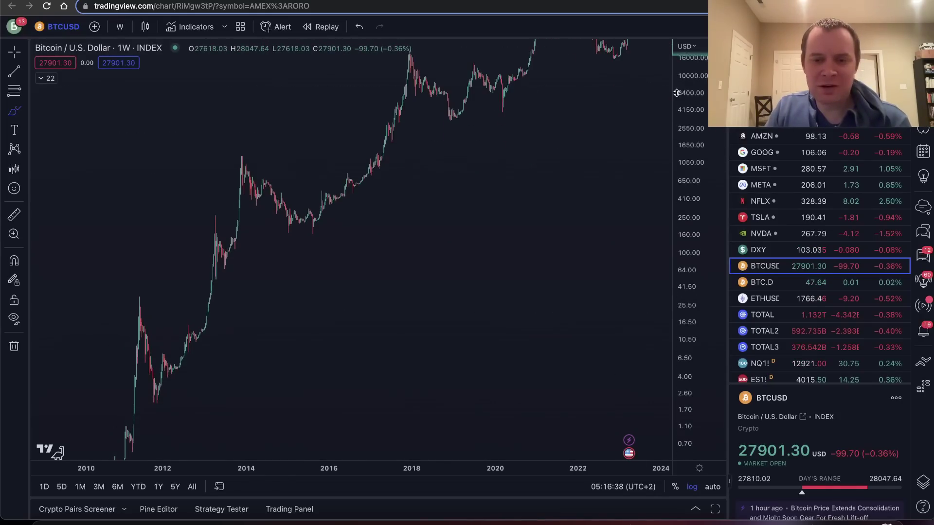
{"action": "left_click", "coordinate": [14, 52]}
{"action": "scroll", "coordinate": [480, 250], "scroll_direction": "up", "scroll_amount": 7}
{"action": "left_click_drag", "start_coordinate": [530, 204], "coordinate": [538, 302]}
{"action": "left_click_drag", "start_coordinate": [693, 329], "coordinate": [689, 234]}
{"action": "left_click_drag", "start_coordinate": [573, 205], "coordinate": [590, 272]}
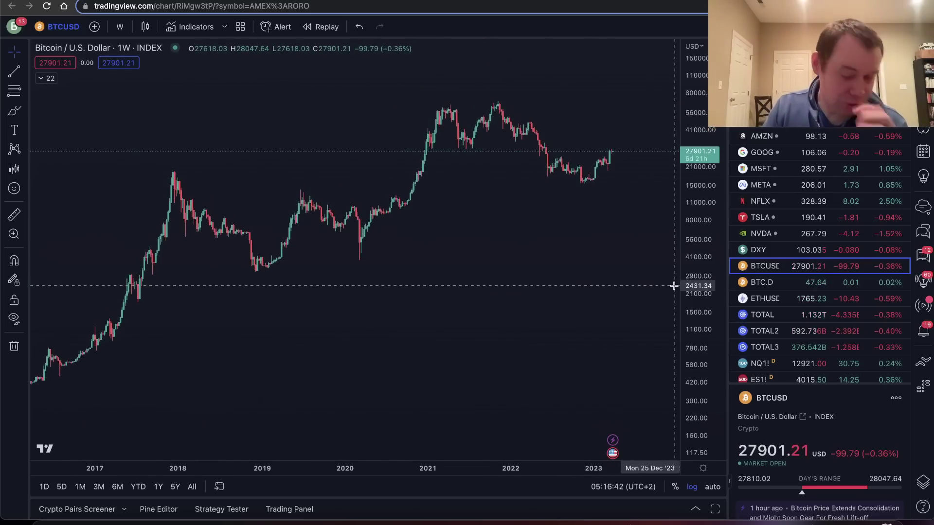
{"action": "left_click_drag", "start_coordinate": [709, 317], "coordinate": [700, 262]}
{"action": "left_click_drag", "start_coordinate": [658, 262], "coordinate": [646, 305]}
{"action": "left_click", "coordinate": [14, 71]}
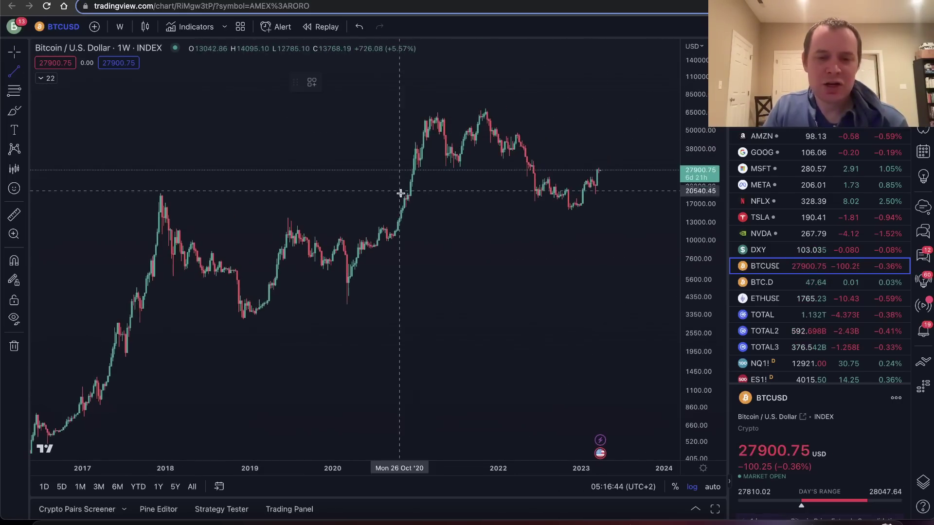
{"action": "left_click", "coordinate": [630, 167]}
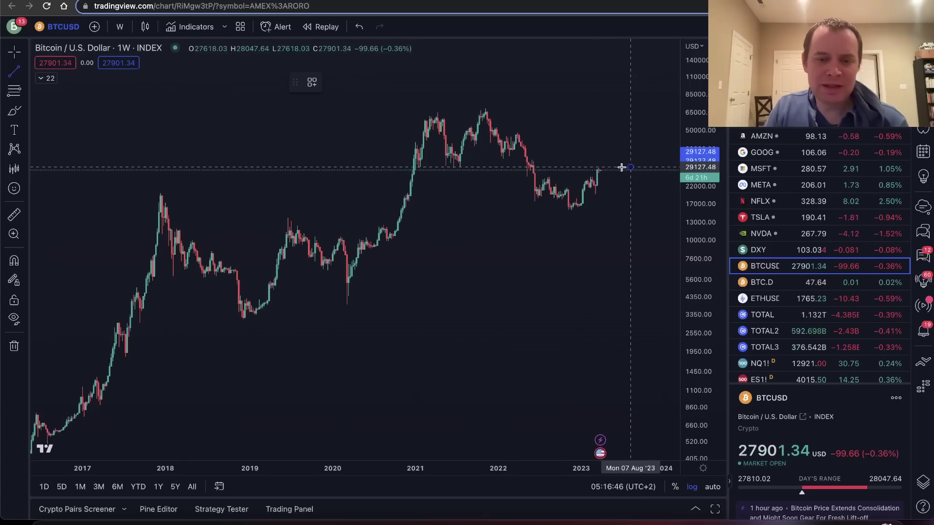
{"action": "left_click", "coordinate": [87, 167]}
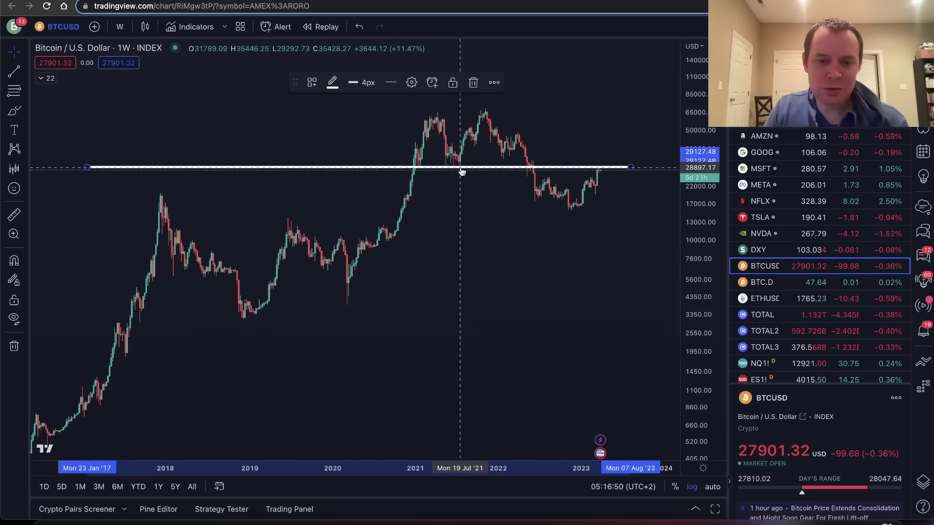
Circle the December 2017 peak with the brush on the BTCUSD chart and again on the BTCUSD/WM2NS chart
{"action": "left_click", "coordinate": [14, 111]}
{"action": "left_click_drag", "start_coordinate": [171, 198], "coordinate": [147, 199]}
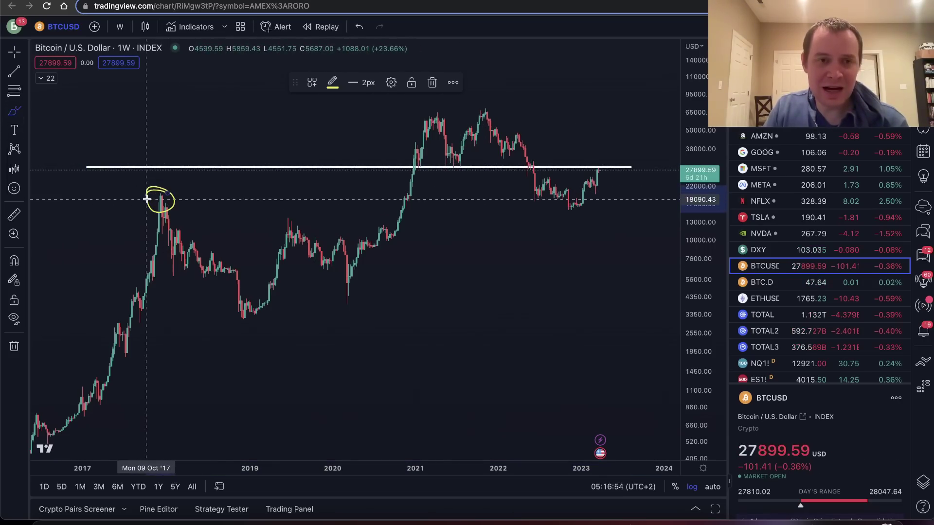
{"action": "left_click", "coordinate": [256, 1]}
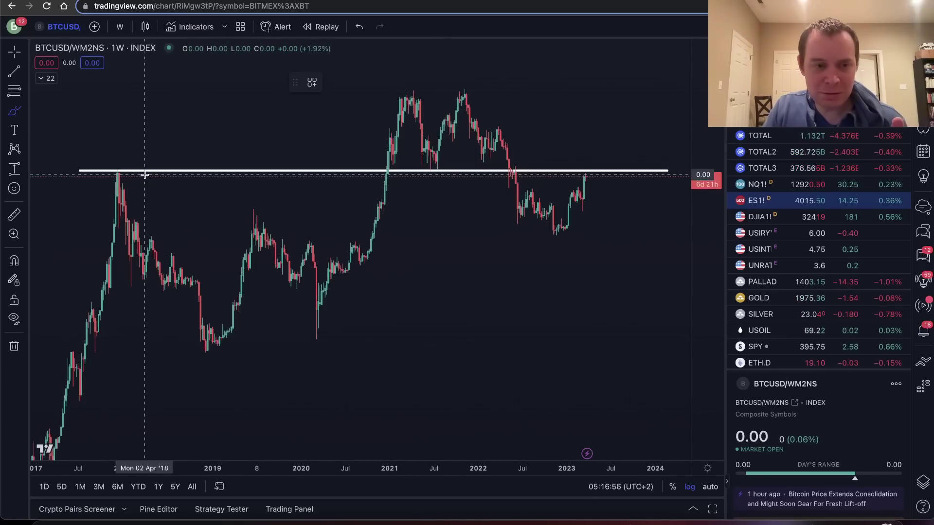
{"action": "left_click_drag", "start_coordinate": [129, 163], "coordinate": [121, 164]}
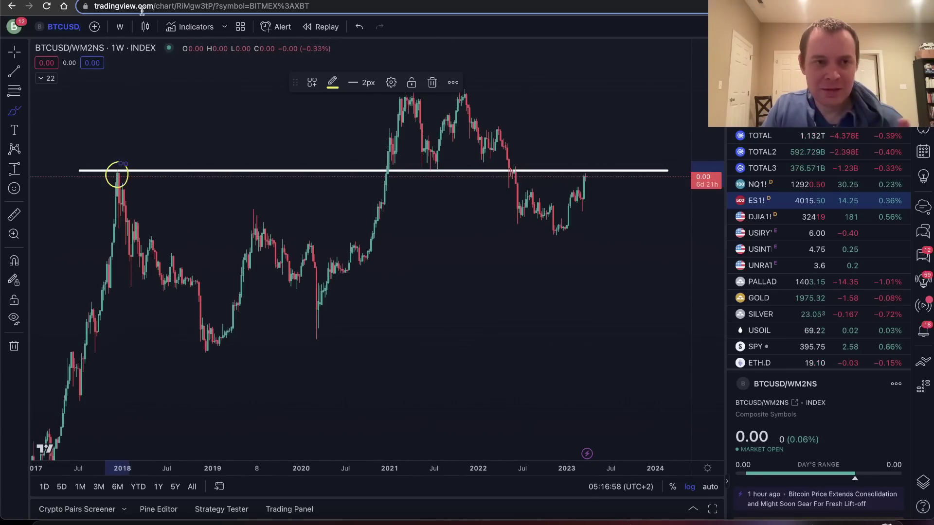
Return to the SPX/WM2NS chart and start the brush for marking the price action around the trend lines
{"action": "key", "text": "ctrl+Tab"}
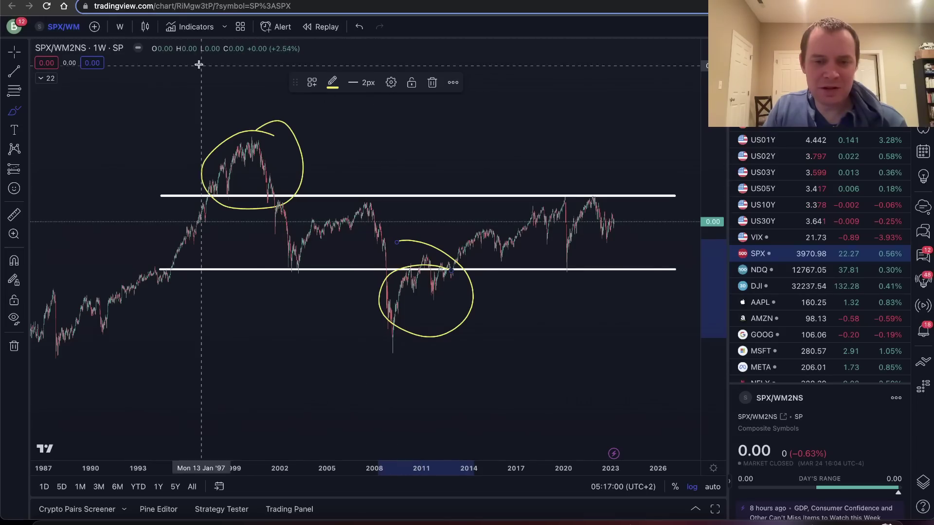
{"action": "left_click", "coordinate": [12, 114]}
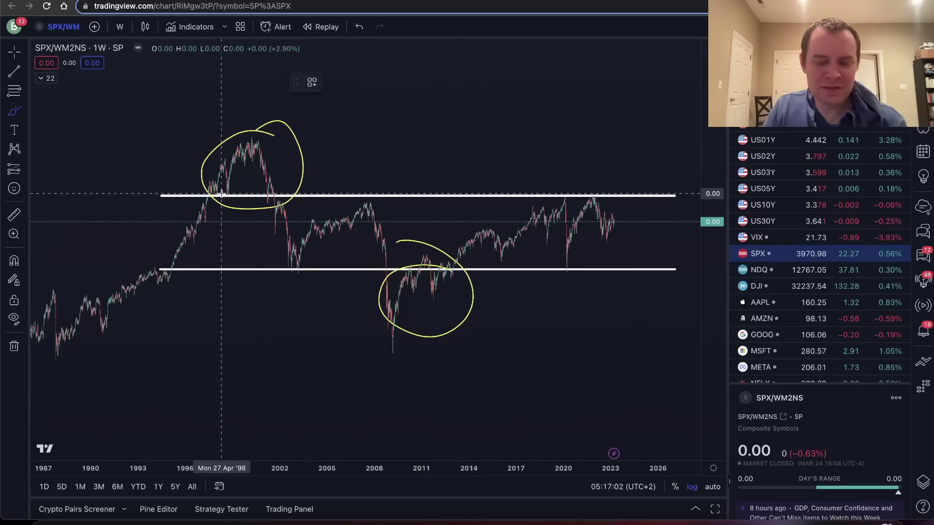